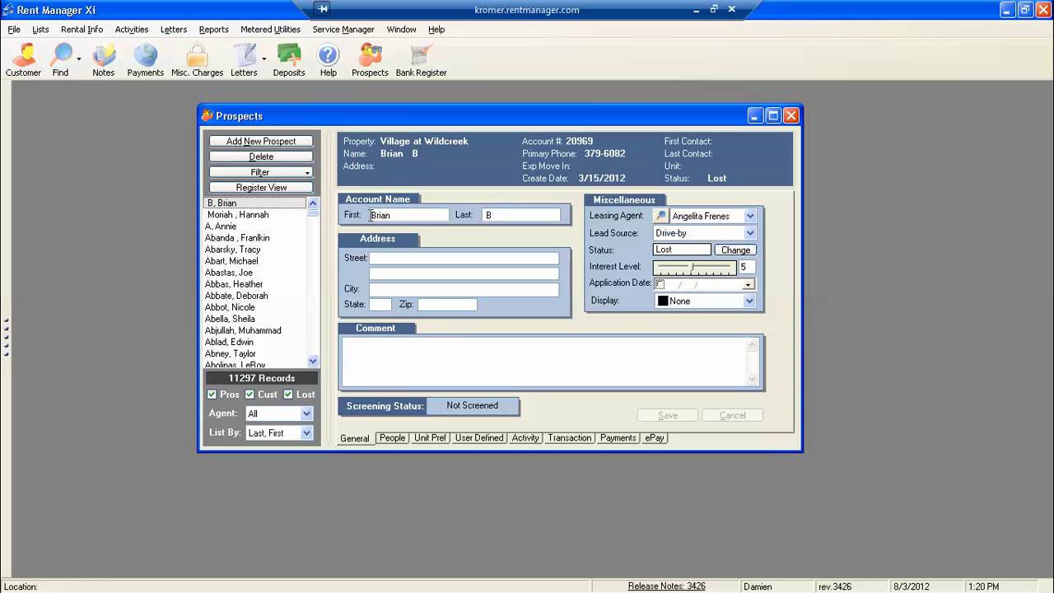
Step: Open the Prospect Search dialog using the Filter button in the Prospects window
{"action": "left_click", "coordinate": [288, 174]}
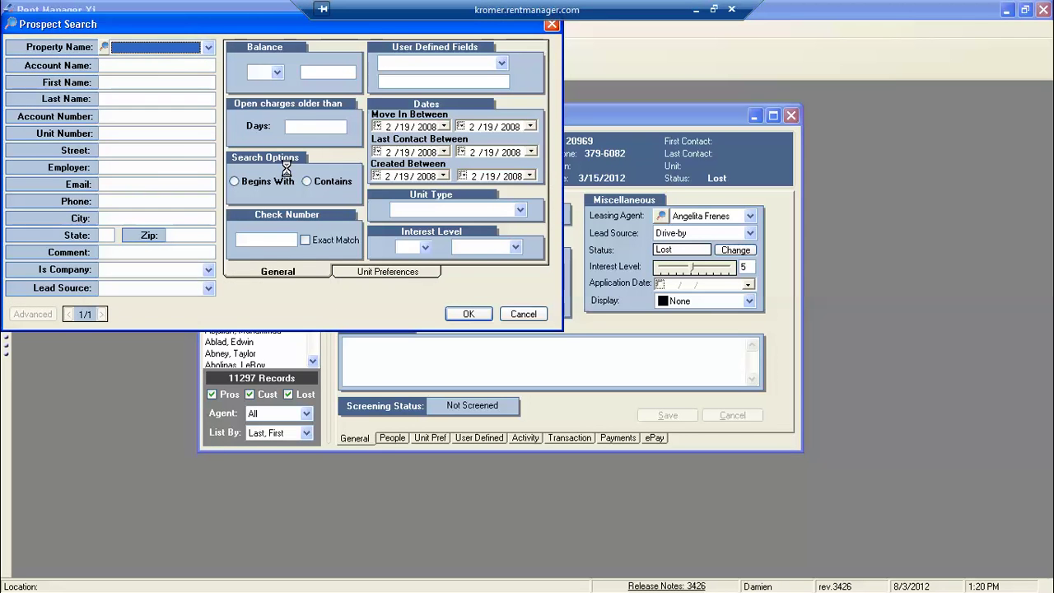
Step: Search by the test prospect's first and last name, narrowing the Prospects list to 2 records
{"action": "left_click", "coordinate": [160, 82]}
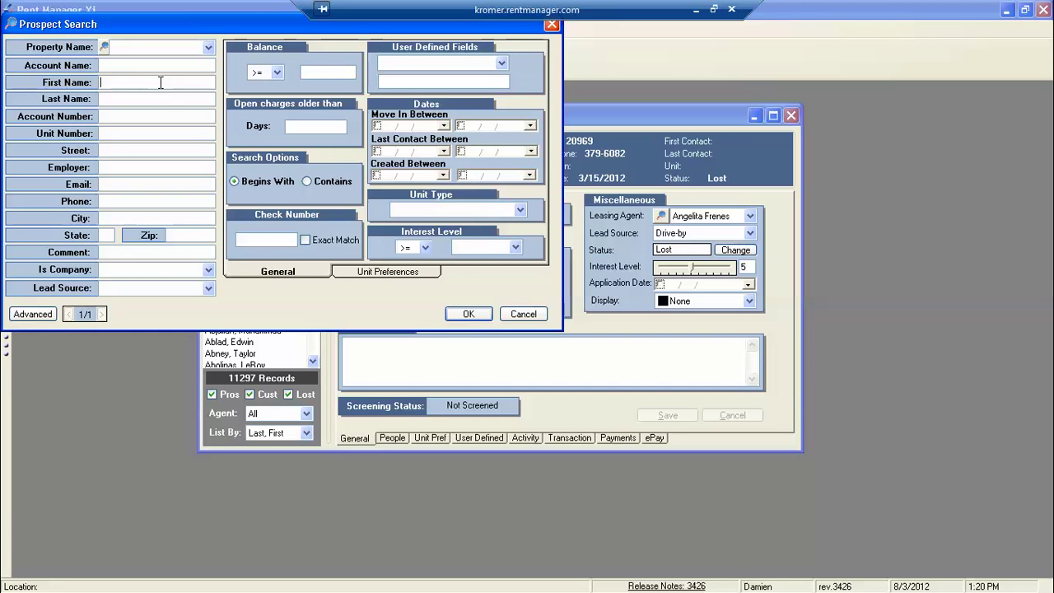
{"action": "type", "text": "ioe"}
{"action": "left_click", "coordinate": [147, 99]}
{"action": "type", "text": "blow"}
{"action": "left_click", "coordinate": [469, 315]}
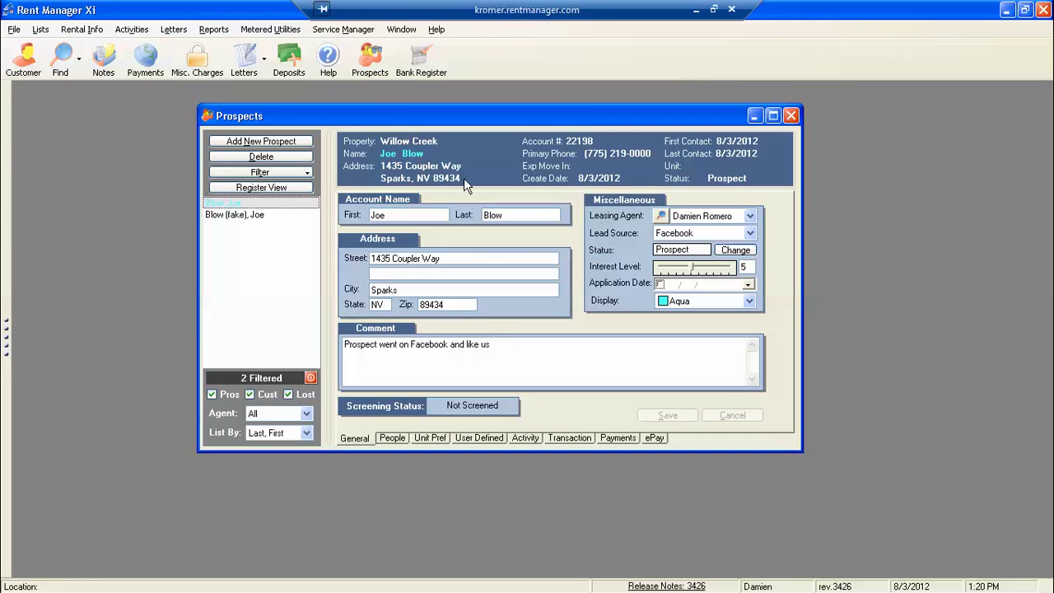
Step: View the prospect's current photo on the People tab, then minimize the remote session
{"action": "left_click", "coordinate": [394, 438]}
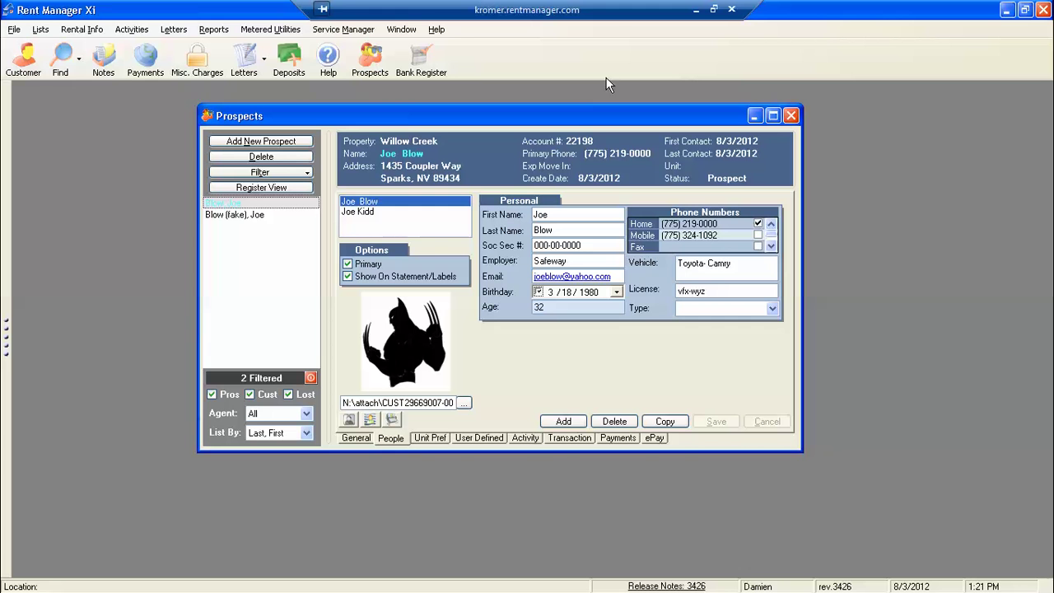
{"action": "left_click", "coordinate": [696, 9]}
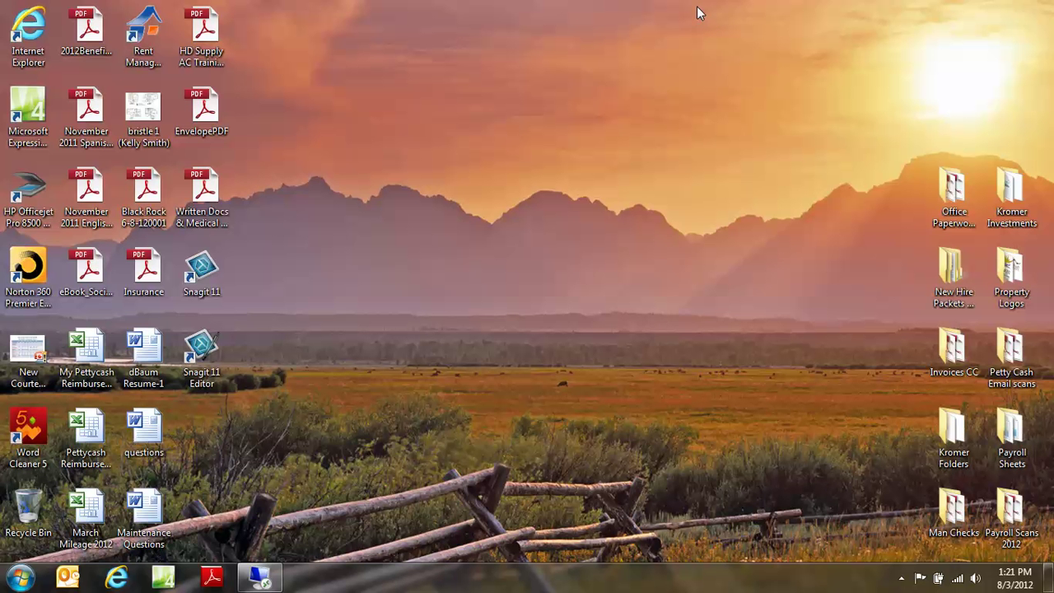
Step: Find the iron_man_3_copy_1000_big_thumb image in Pictures and open the Computer window
{"action": "left_click", "coordinate": [20, 577]}
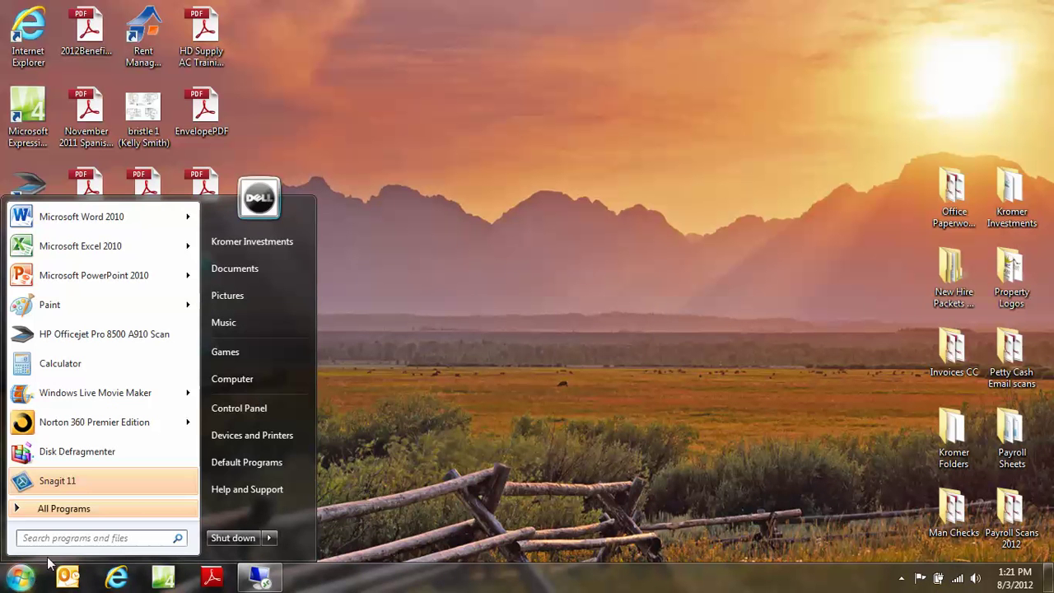
{"action": "left_click", "coordinate": [283, 290]}
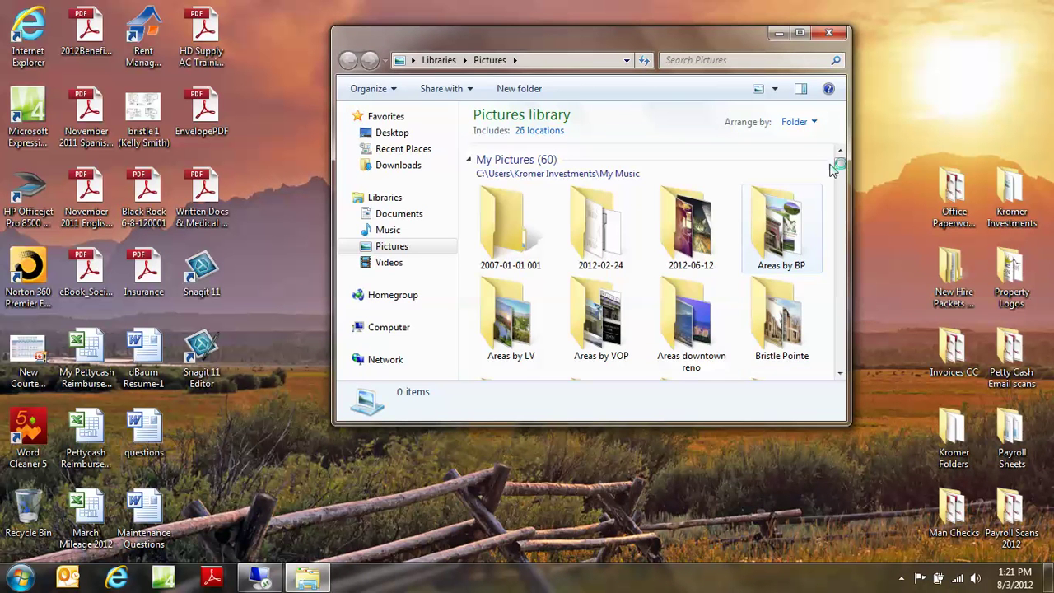
{"action": "mouse_move", "coordinate": [841, 167]}
{"action": "left_mouse_down"}
{"action": "mouse_move", "coordinate": [841, 251]}
{"action": "mouse_move", "coordinate": [841, 178]}
{"action": "left_mouse_up"}
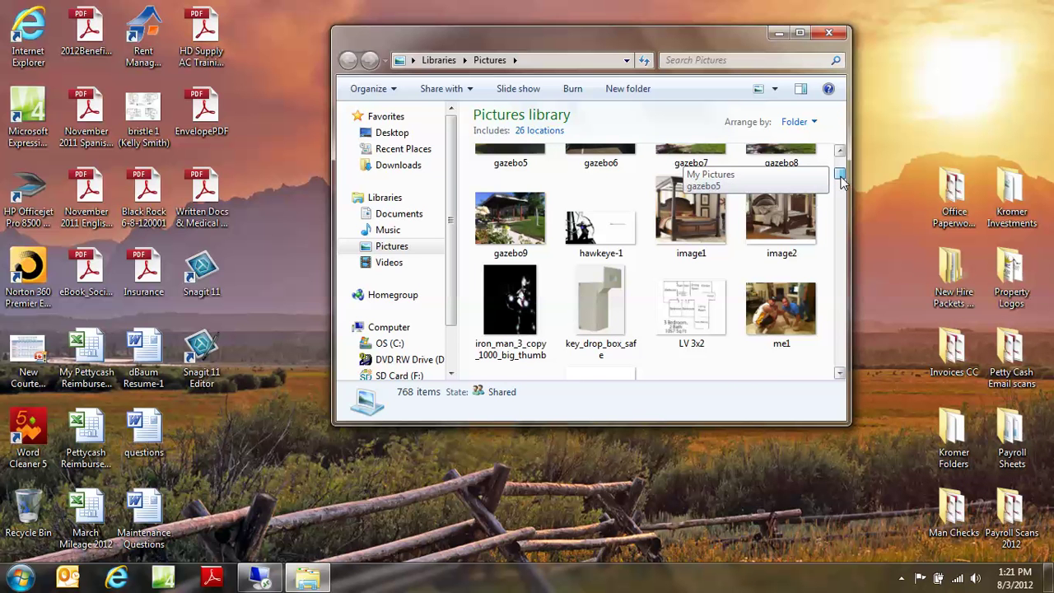
{"action": "mouse_move", "coordinate": [501, 285]}
{"action": "left_mouse_down"}
{"action": "mouse_move", "coordinate": [219, 372]}
{"action": "mouse_move", "coordinate": [52, 523]}
{"action": "mouse_move", "coordinate": [42, 565]}
{"action": "mouse_move", "coordinate": [23, 560]}
{"action": "mouse_move", "coordinate": [20, 574]}
{"action": "mouse_move", "coordinate": [158, 489]}
{"action": "mouse_move", "coordinate": [223, 371]}
{"action": "mouse_move", "coordinate": [220, 382]}
{"action": "mouse_move", "coordinate": [294, 468]}
{"action": "mouse_move", "coordinate": [368, 480]}
{"action": "mouse_move", "coordinate": [513, 299]}
{"action": "left_mouse_up"}
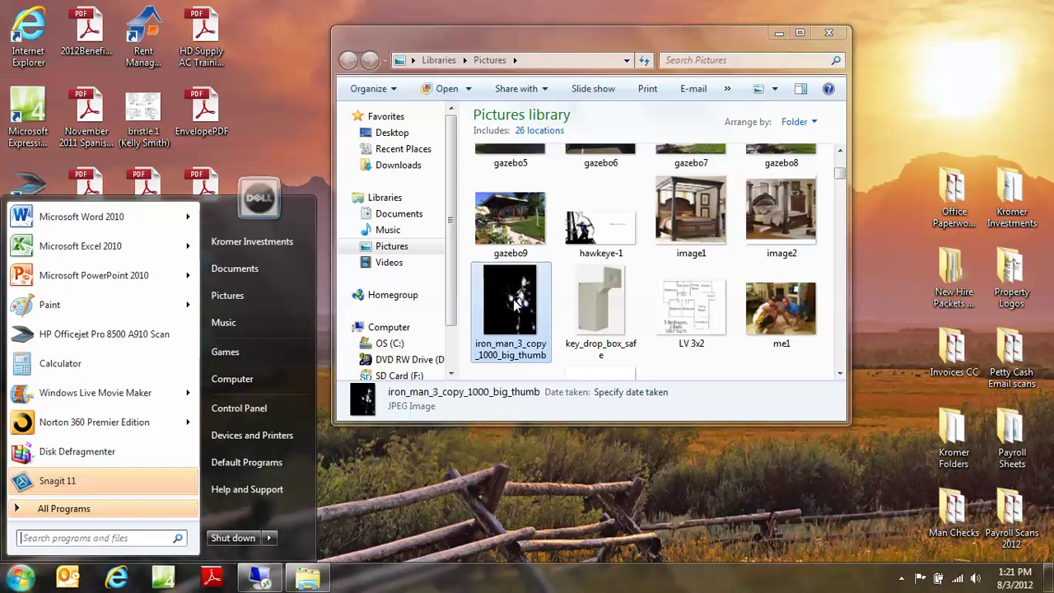
{"action": "left_click", "coordinate": [258, 383]}
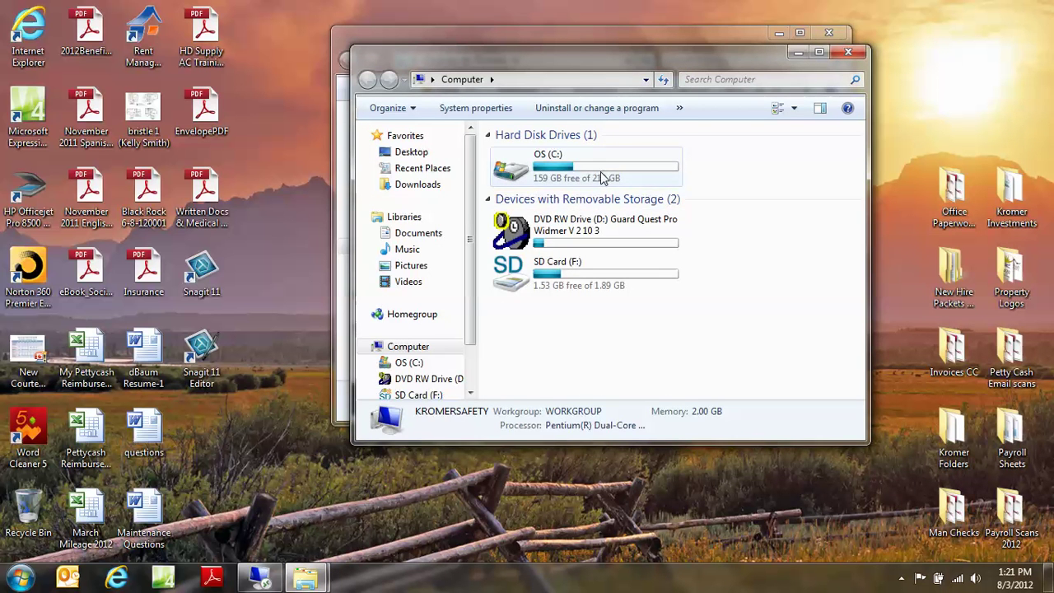
Step: Move iron_man_3_copy_1000_big_thumb from Pictures into C:\Rent Manager Prospects and close both windows
{"action": "double_click", "coordinate": [601, 177]}
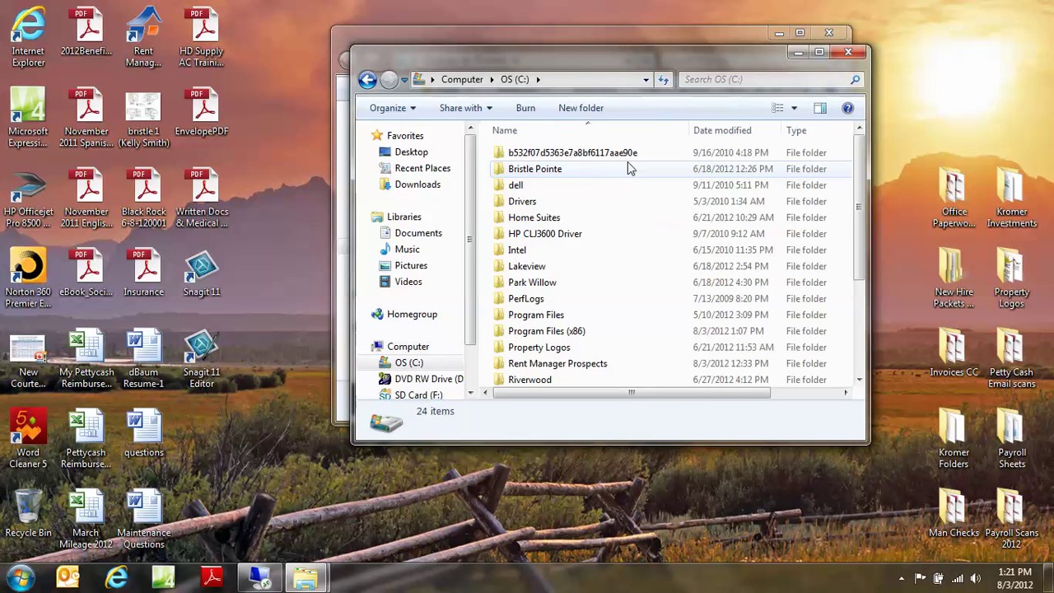
{"action": "left_click_drag", "start_coordinate": [861, 178], "coordinate": [885, 294]}
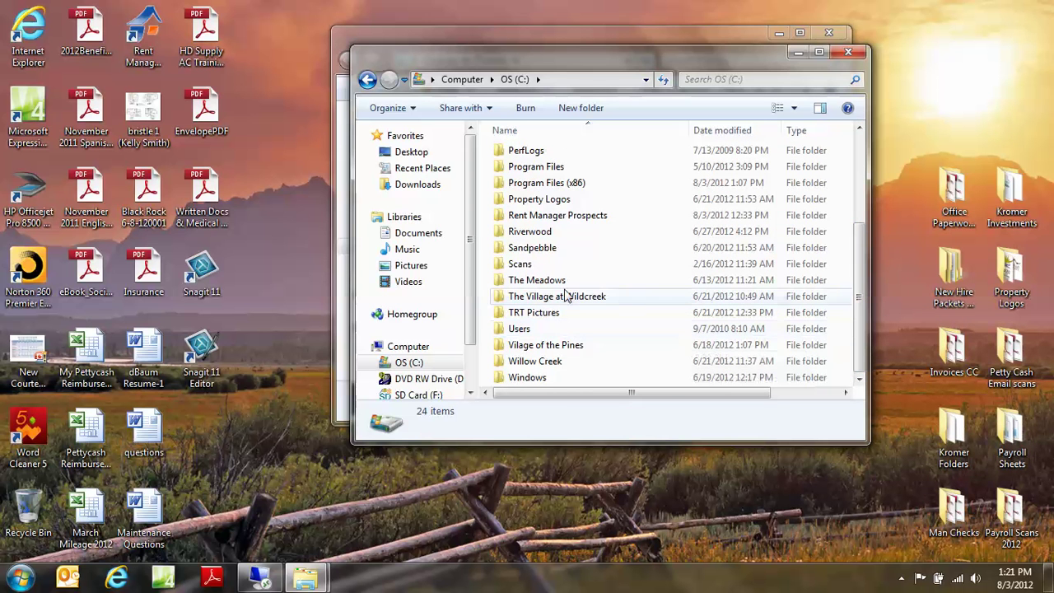
{"action": "double_click", "coordinate": [556, 218]}
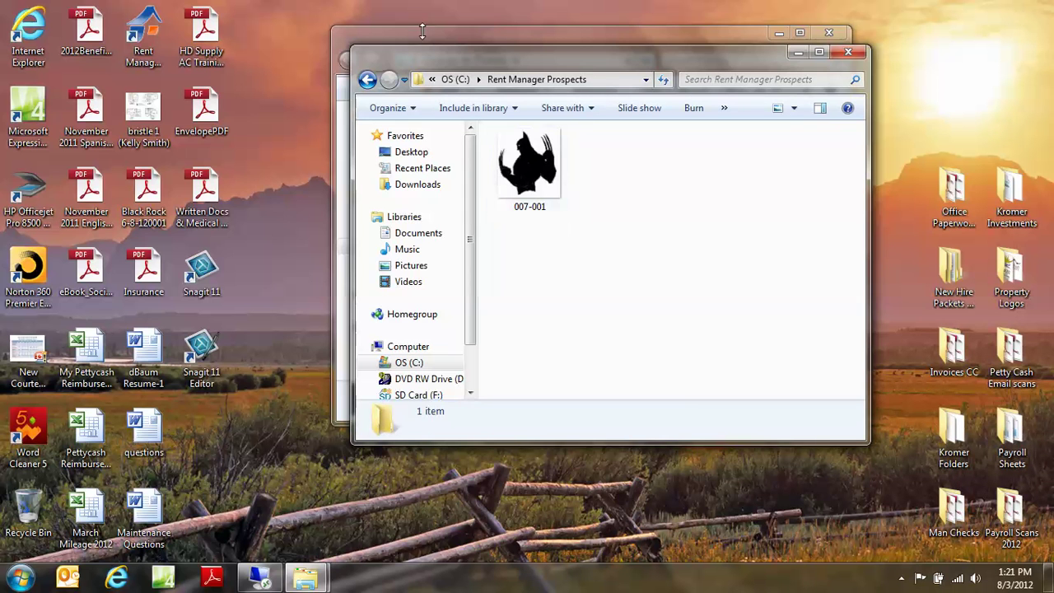
{"action": "left_click_drag", "start_coordinate": [427, 53], "coordinate": [61, 121]}
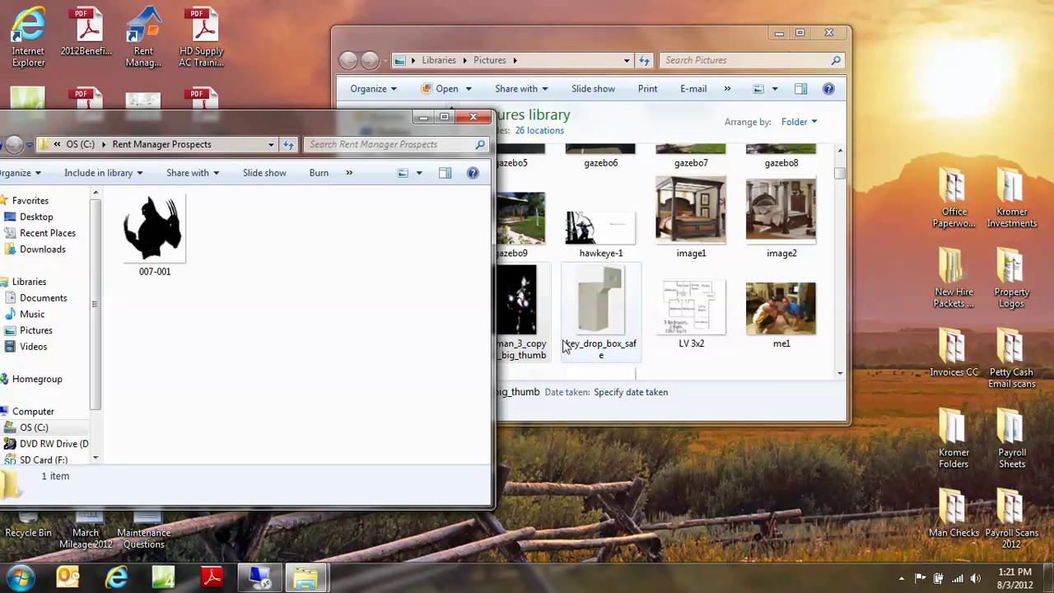
{"action": "left_click_drag", "start_coordinate": [521, 308], "coordinate": [244, 275]}
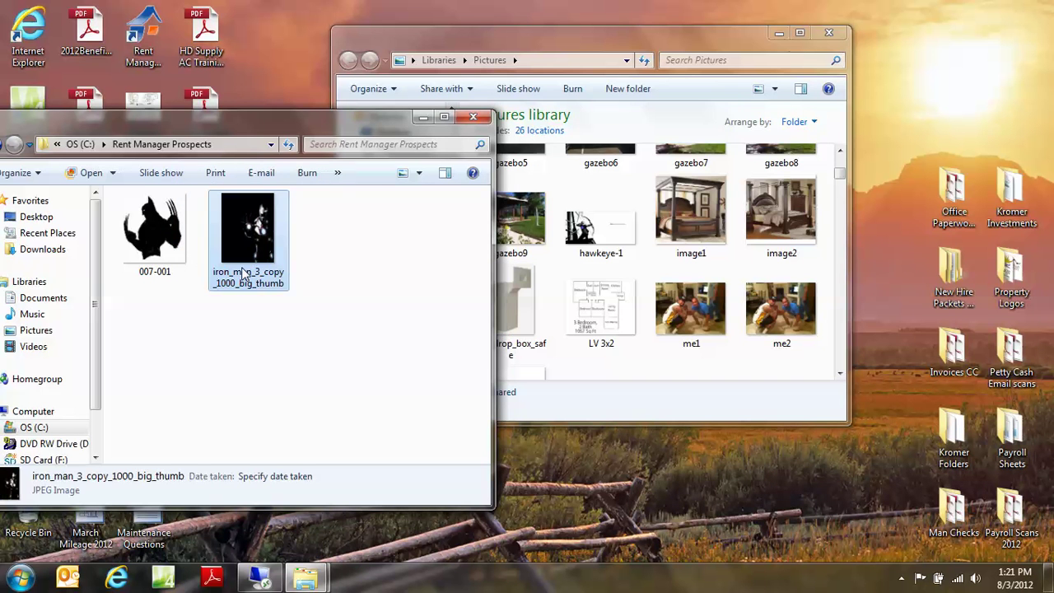
{"action": "left_click", "coordinate": [476, 119]}
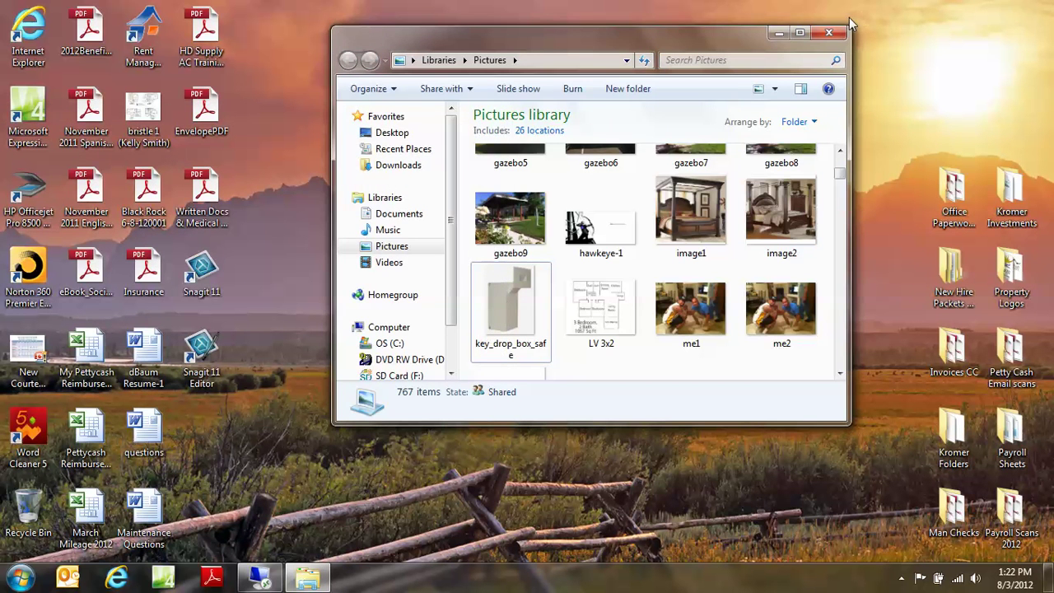
{"action": "left_click", "coordinate": [832, 32]}
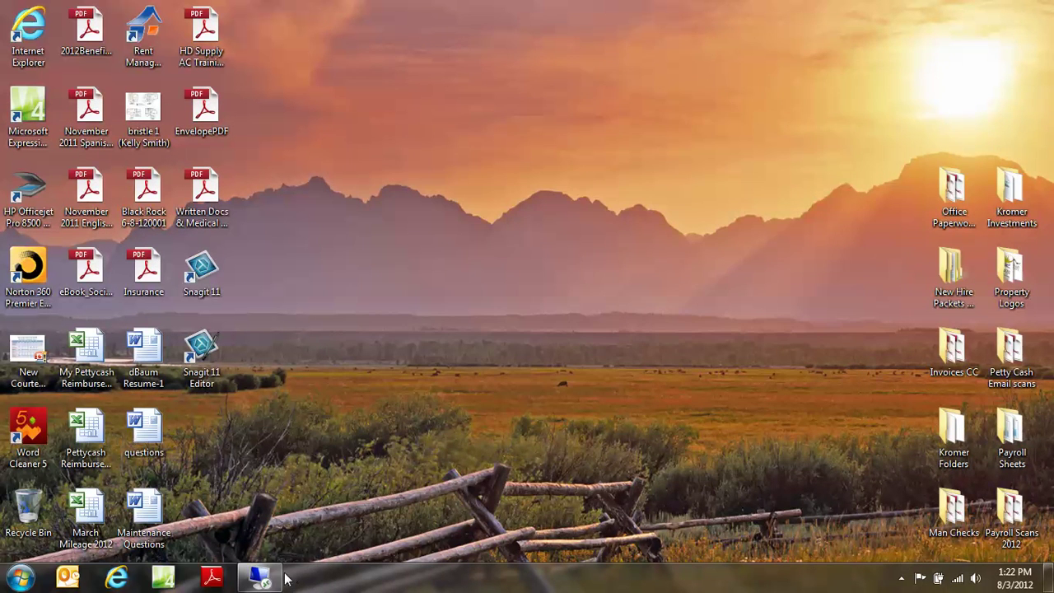
Step: Back in Rent Manager, browse Select Picture to the Rent Manager Prospects folder
{"action": "left_click", "coordinate": [279, 577]}
{"action": "left_click", "coordinate": [463, 403]}
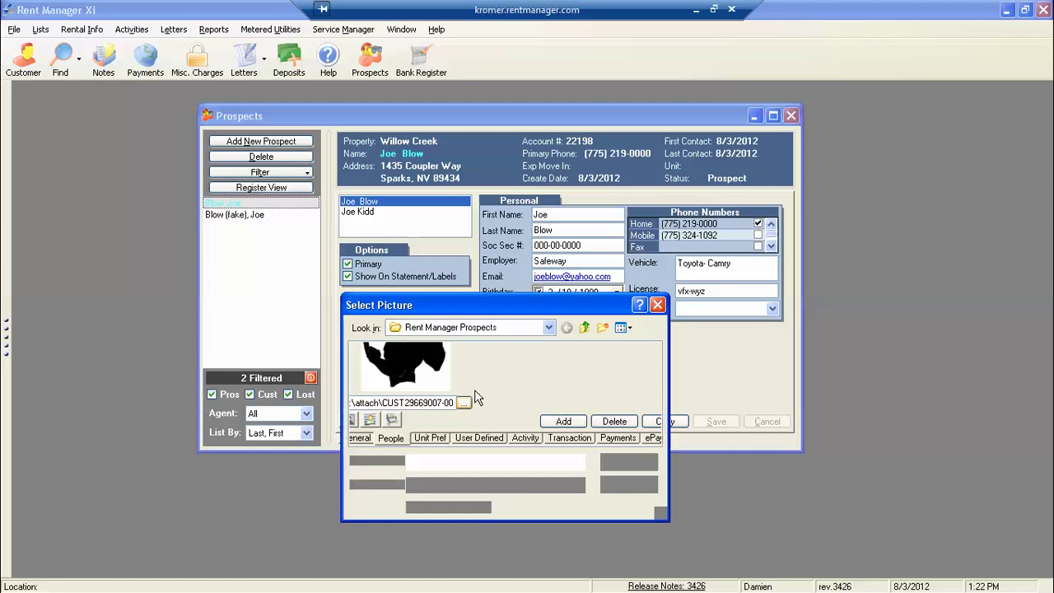
{"action": "left_click", "coordinate": [584, 328]}
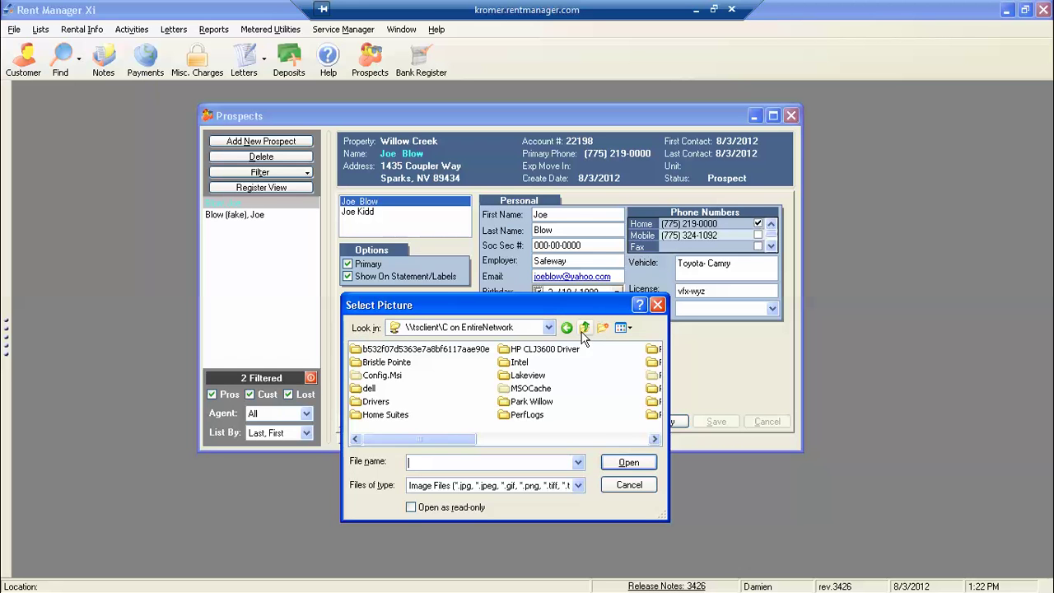
{"action": "left_click", "coordinate": [656, 440]}
{"action": "left_click", "coordinate": [656, 440]}
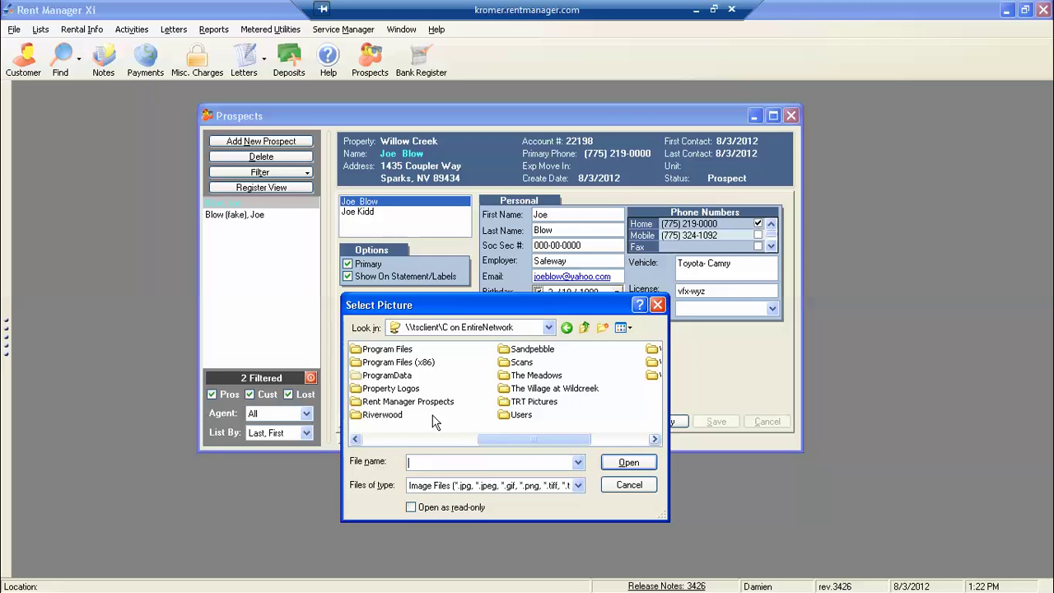
{"action": "double_click", "coordinate": [383, 402]}
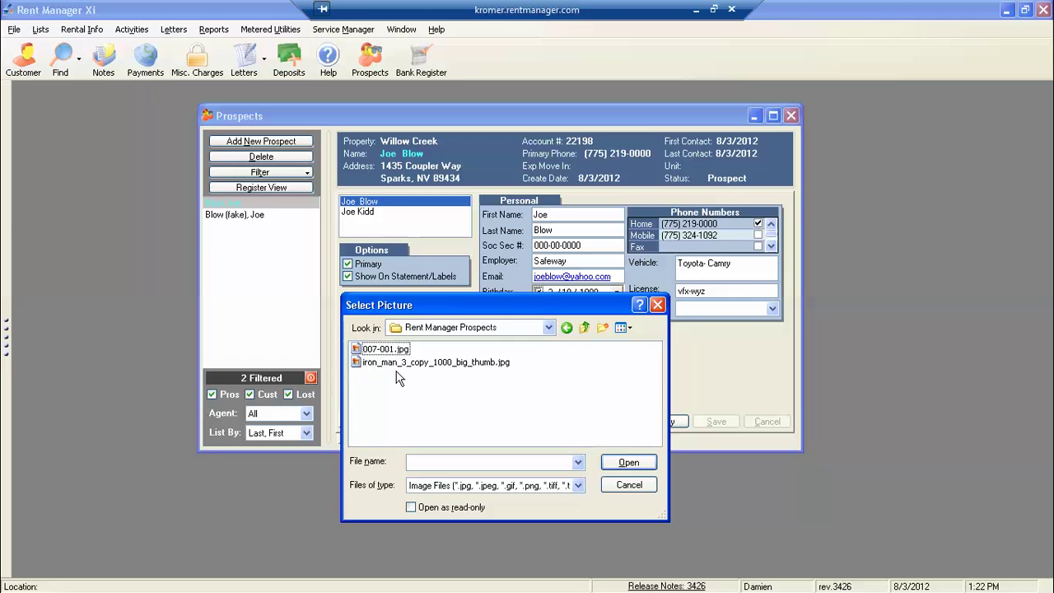
Step: Load iron_man_3_copy_1000_big_thumb.jpg as the photo and copy it to the attach folder
{"action": "left_click", "coordinate": [394, 367]}
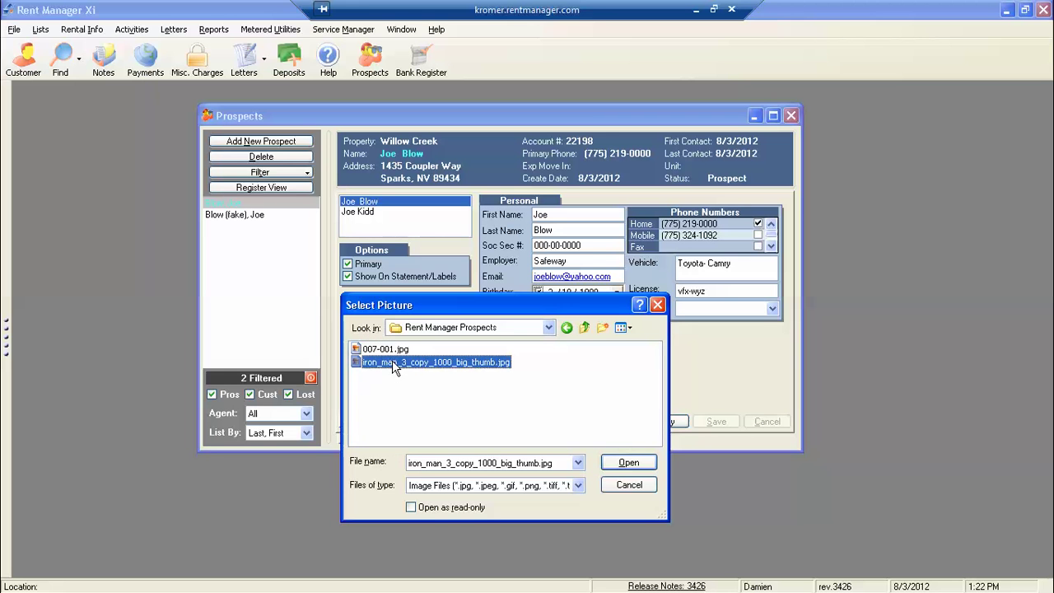
{"action": "left_click", "coordinate": [629, 464]}
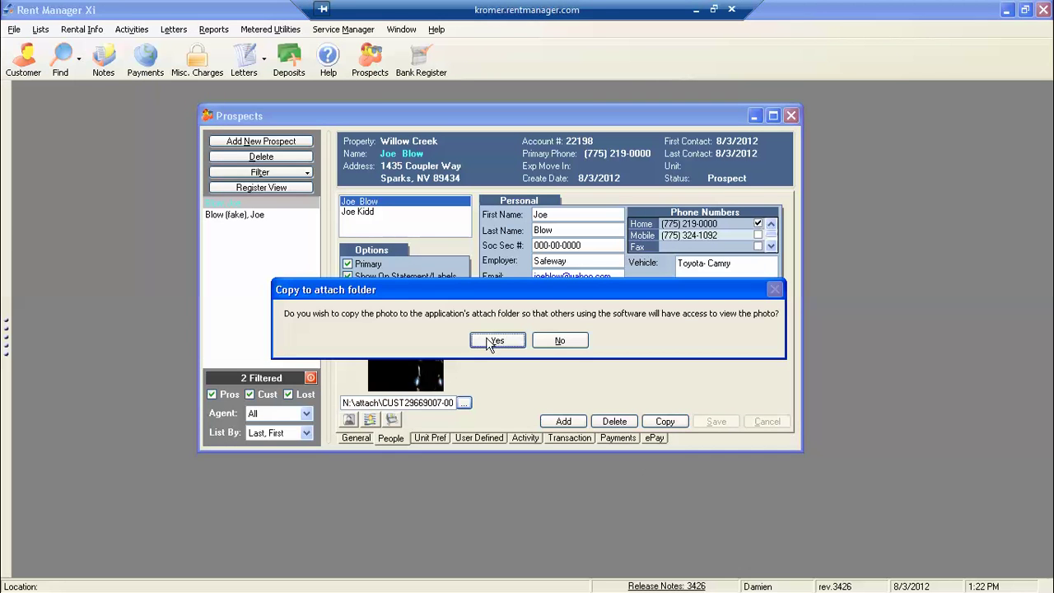
{"action": "left_click", "coordinate": [491, 343]}
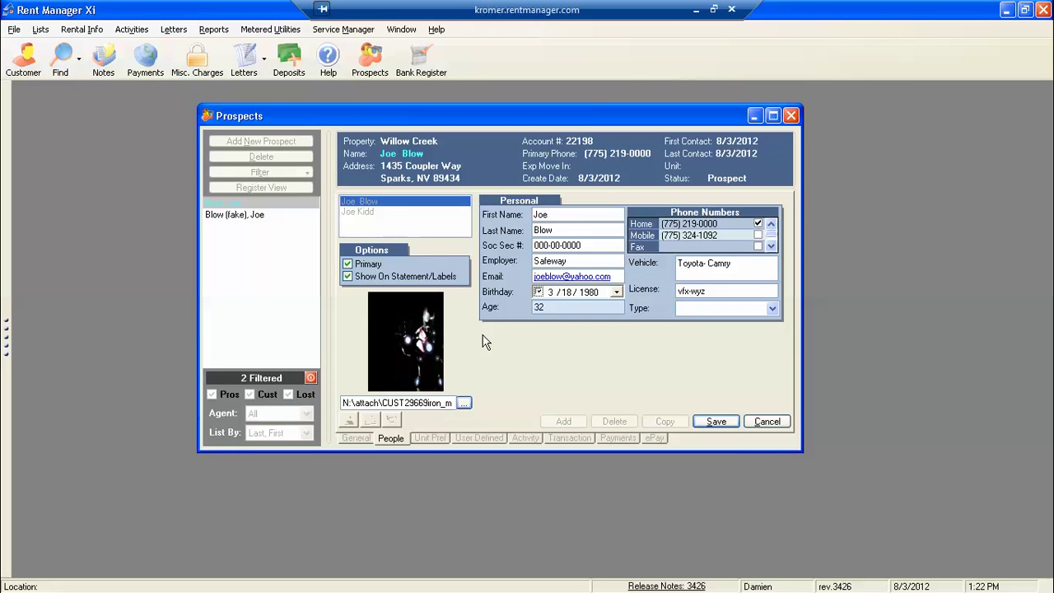
Step: Save the new photo and view the second household member, who has no photo
{"action": "left_click", "coordinate": [719, 423]}
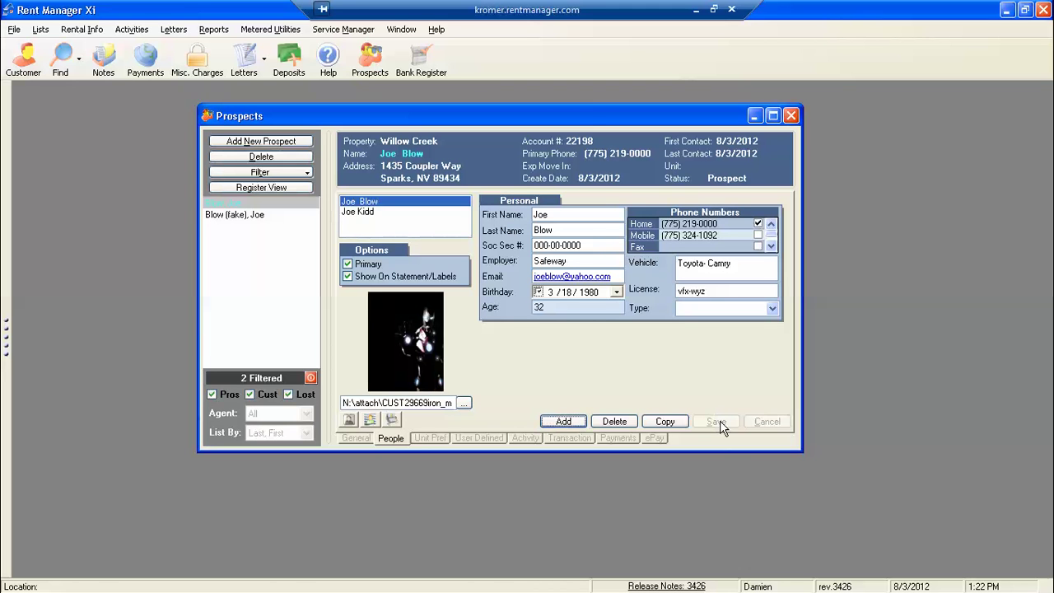
{"action": "left_click", "coordinate": [365, 213]}
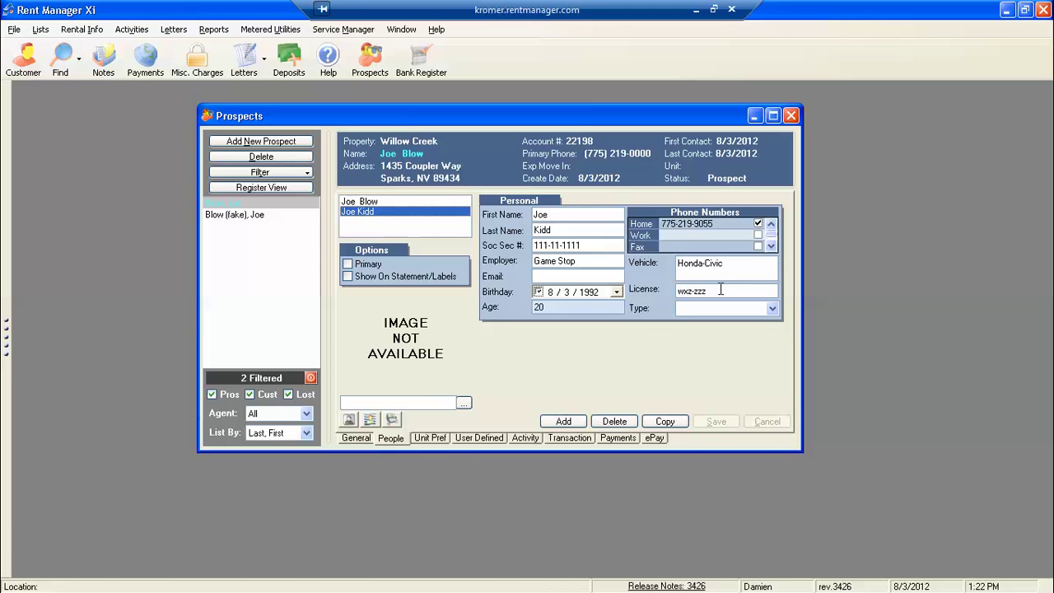
Step: Check unit preferences (Willow Creek, 2 bed/1 bath), then view the empty Transactions page
{"action": "left_click", "coordinate": [440, 438]}
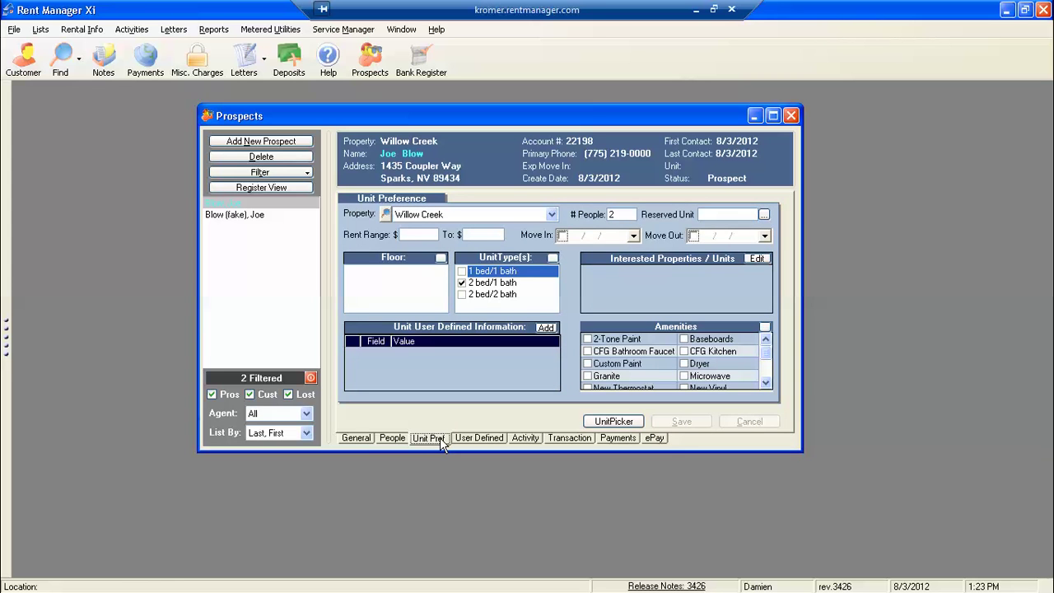
{"action": "left_click", "coordinate": [562, 442]}
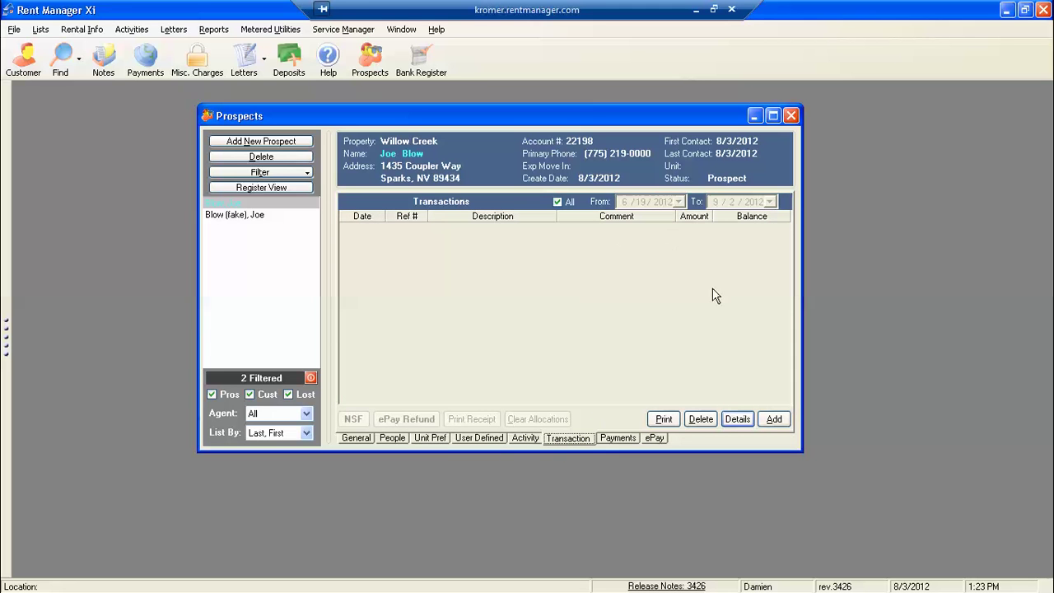
Step: Add a $30.00 APP - Application Fees charge dated 08-03-12
{"action": "left_click", "coordinate": [775, 420]}
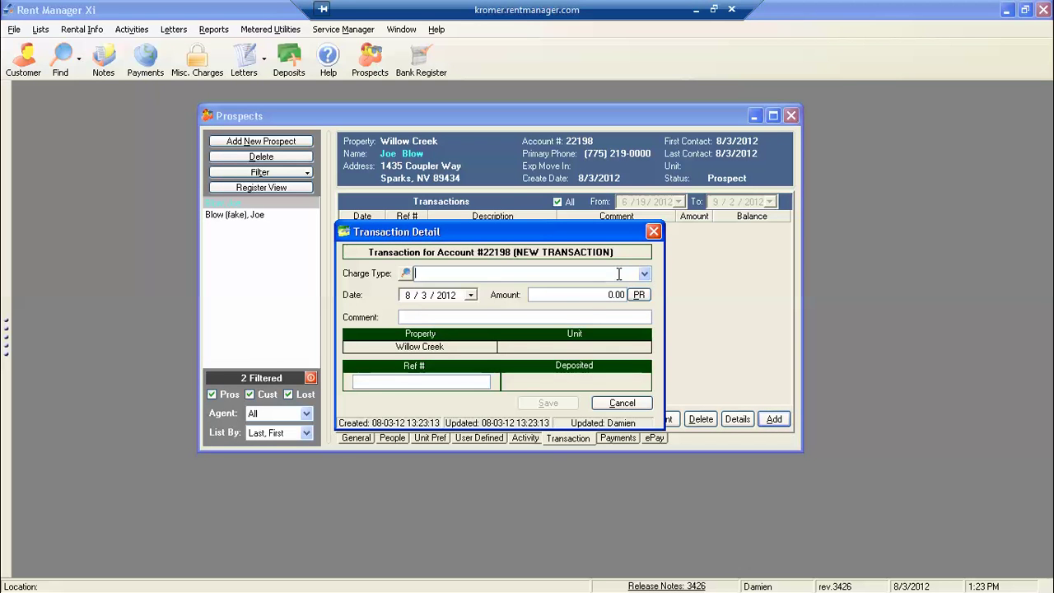
{"action": "type", "text": "ation Fees"}
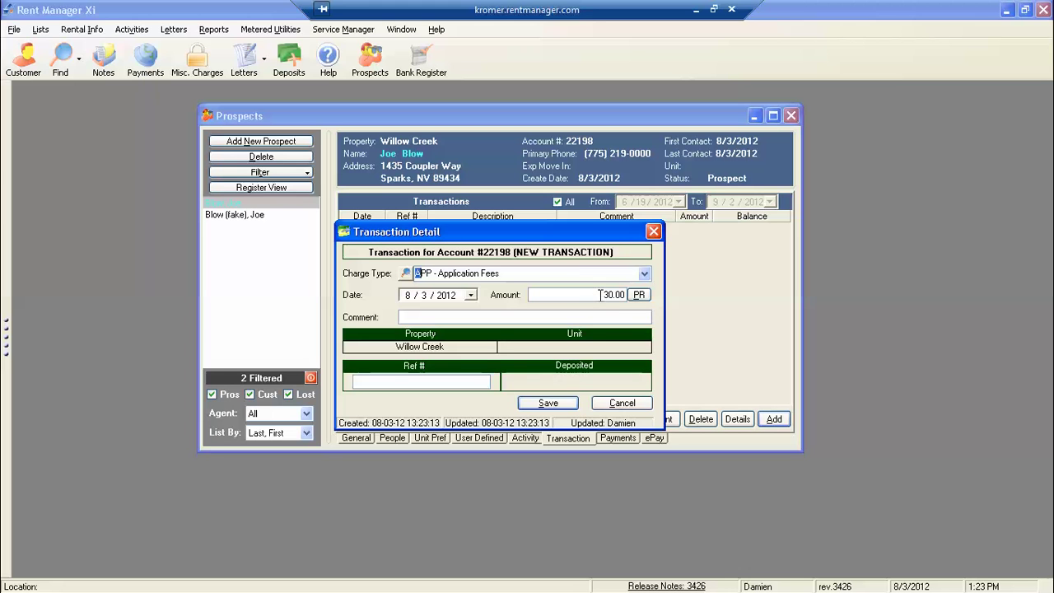
{"action": "left_click", "coordinate": [546, 403]}
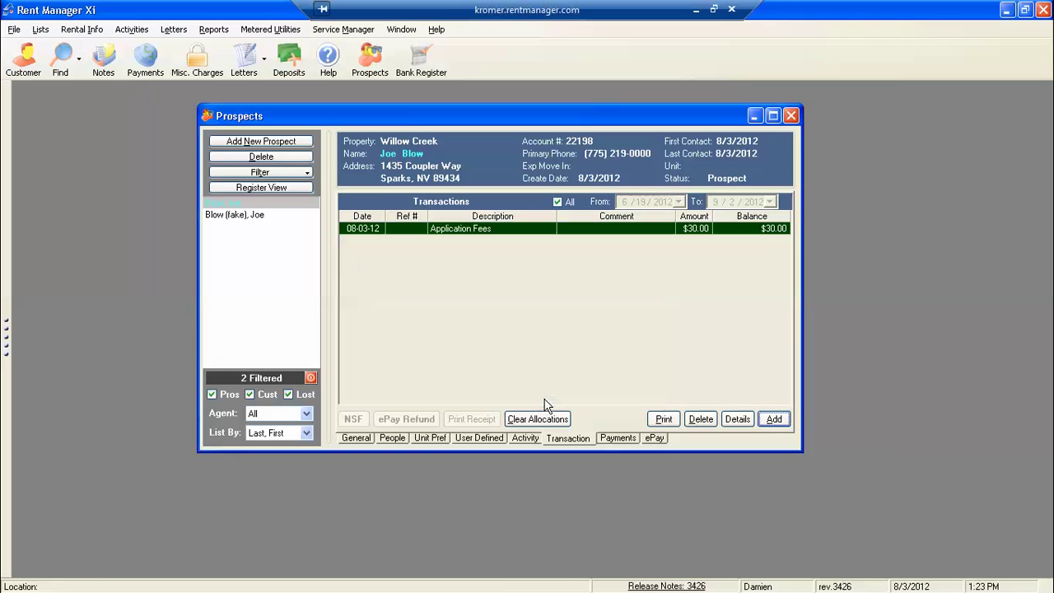
{"action": "left_click", "coordinate": [775, 418]}
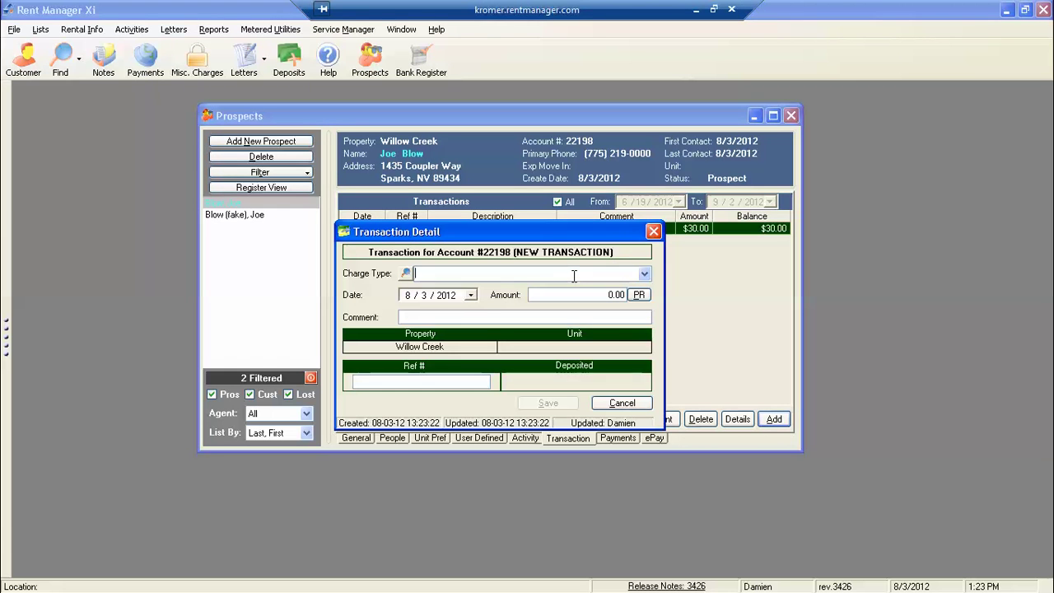
Step: Add a ($30.00) CON - Concession commented 'Waived App Fee - Facebook Like', zeroing the balance
{"action": "type", "text": "con"}
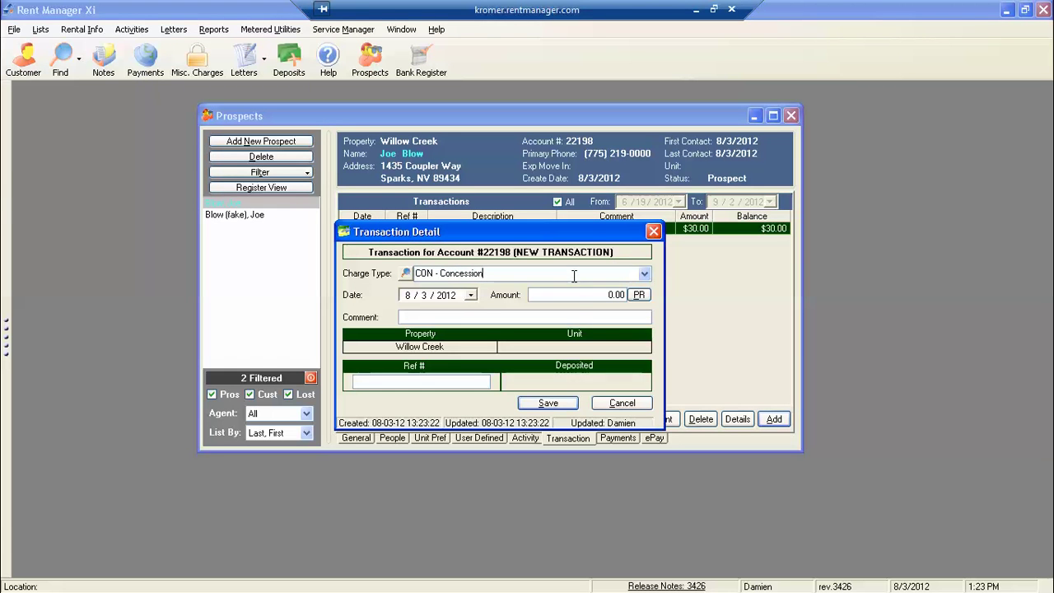
{"action": "left_click", "coordinate": [576, 296]}
{"action": "key", "text": "BackSpace"}
{"action": "type", "text": "0.00"}
{"action": "left_click", "coordinate": [512, 317]}
{"action": "type", "text": "Waived App Fee - Facebook Like"}
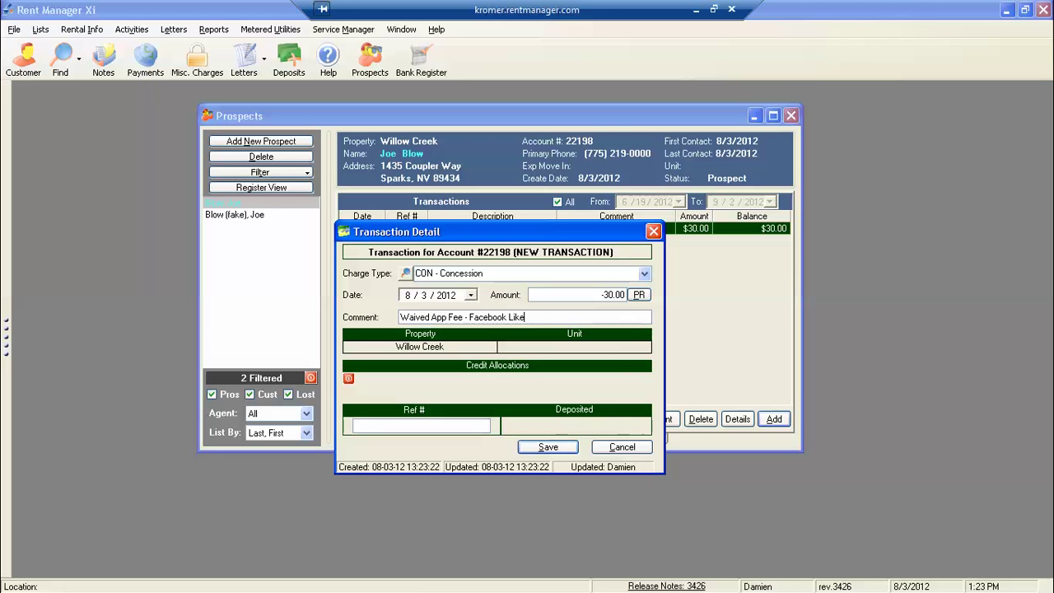
{"action": "left_click", "coordinate": [548, 448]}
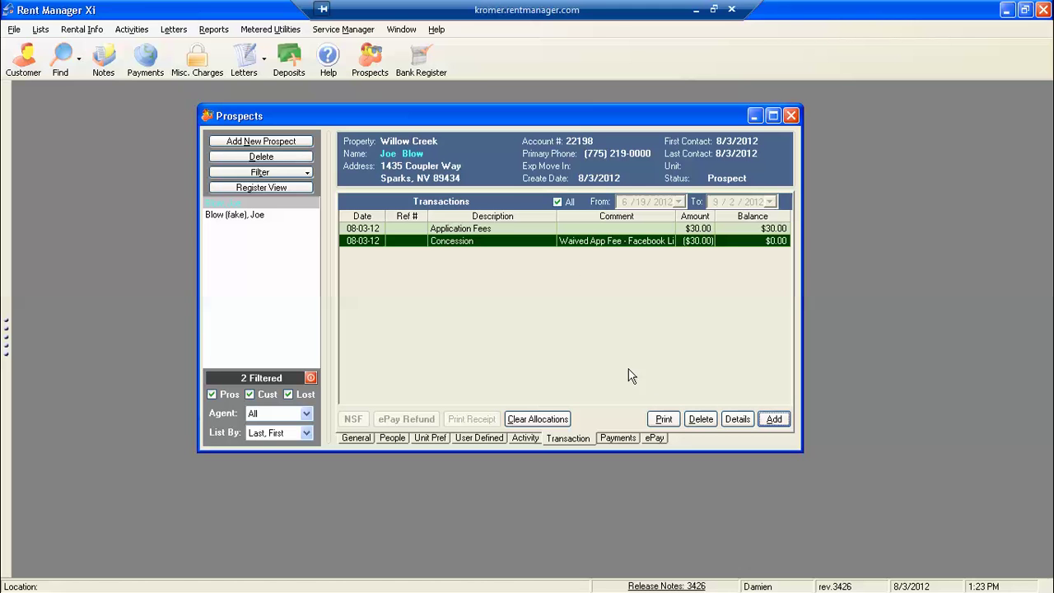
Step: Delete the Concession and Application Fees test transactions, then view the prospect's two activity notes
{"action": "left_click", "coordinate": [706, 420]}
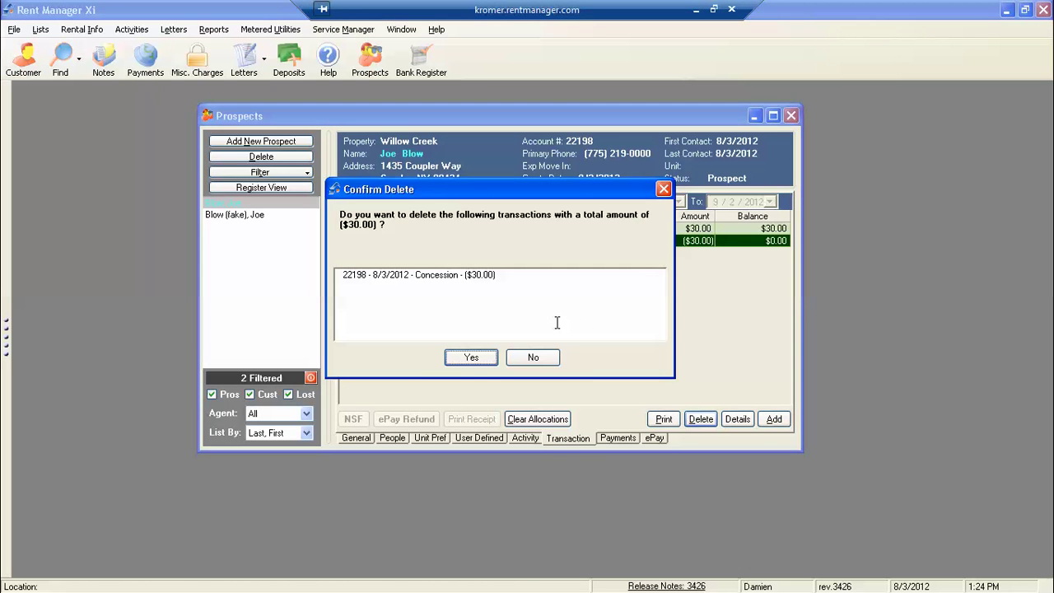
{"action": "left_click", "coordinate": [473, 360]}
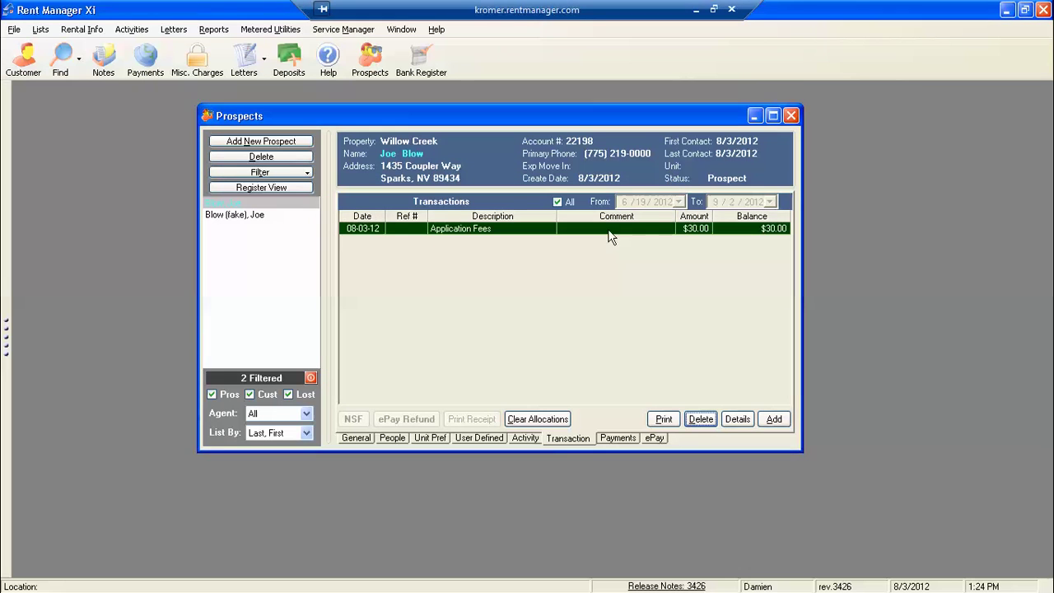
{"action": "left_click", "coordinate": [700, 419]}
{"action": "left_click", "coordinate": [458, 363]}
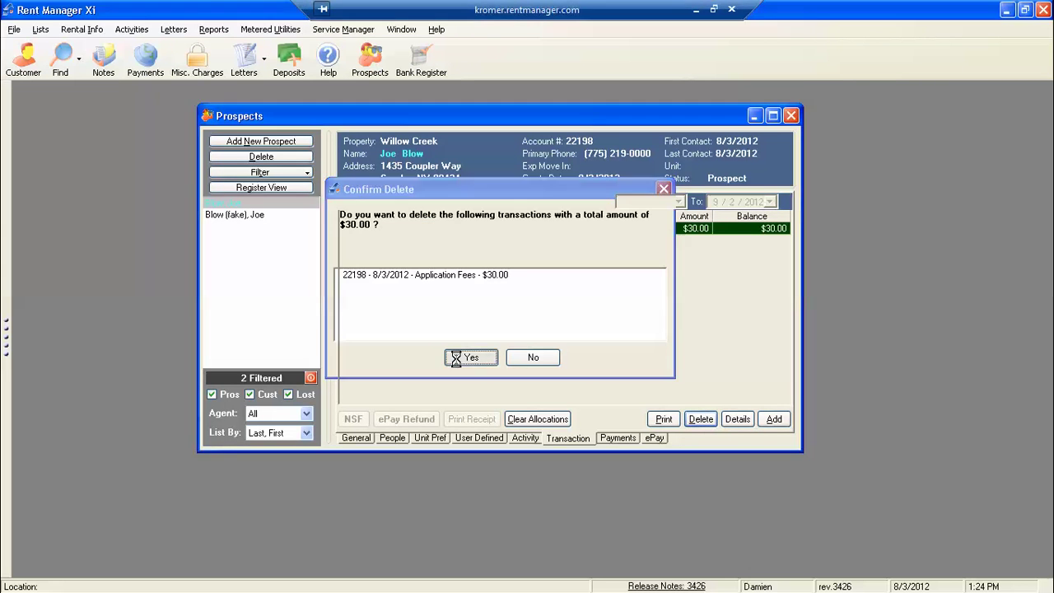
{"action": "left_click", "coordinate": [525, 438]}
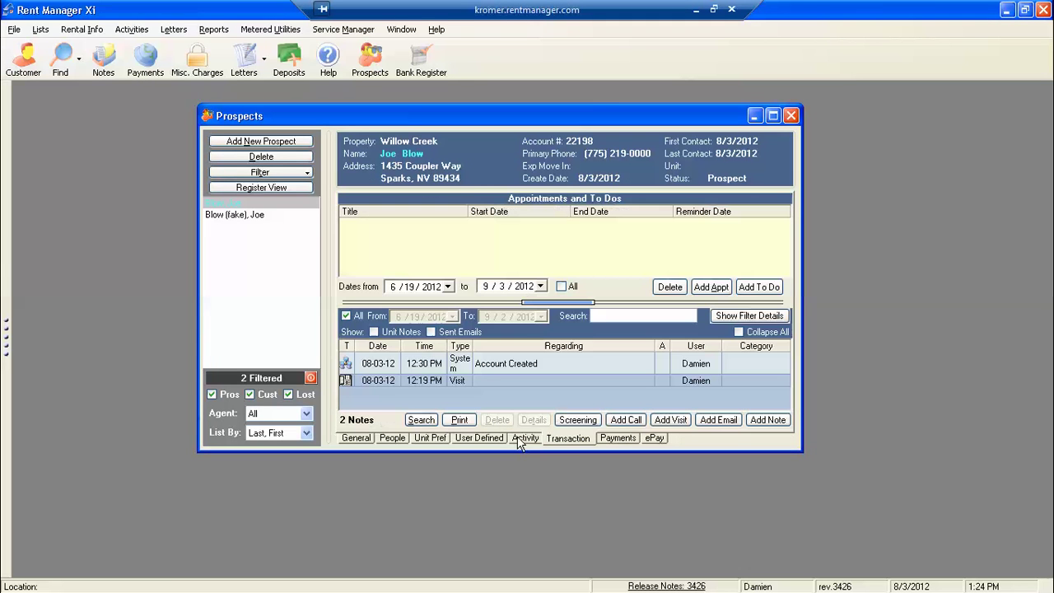